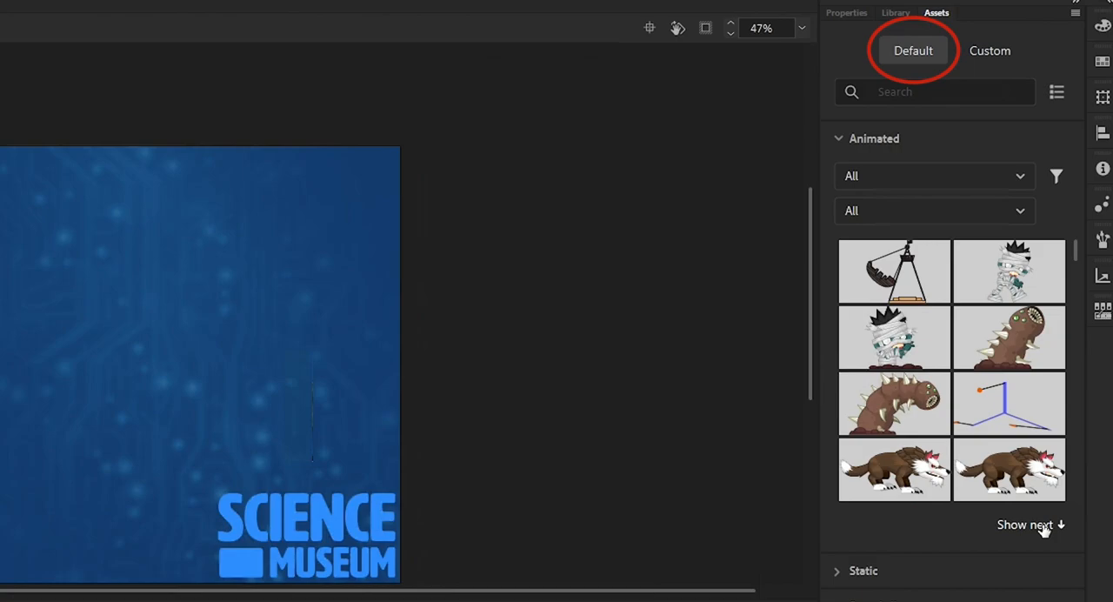
# Search the default animated assets for "walk"
pyautogui.click(989, 53)
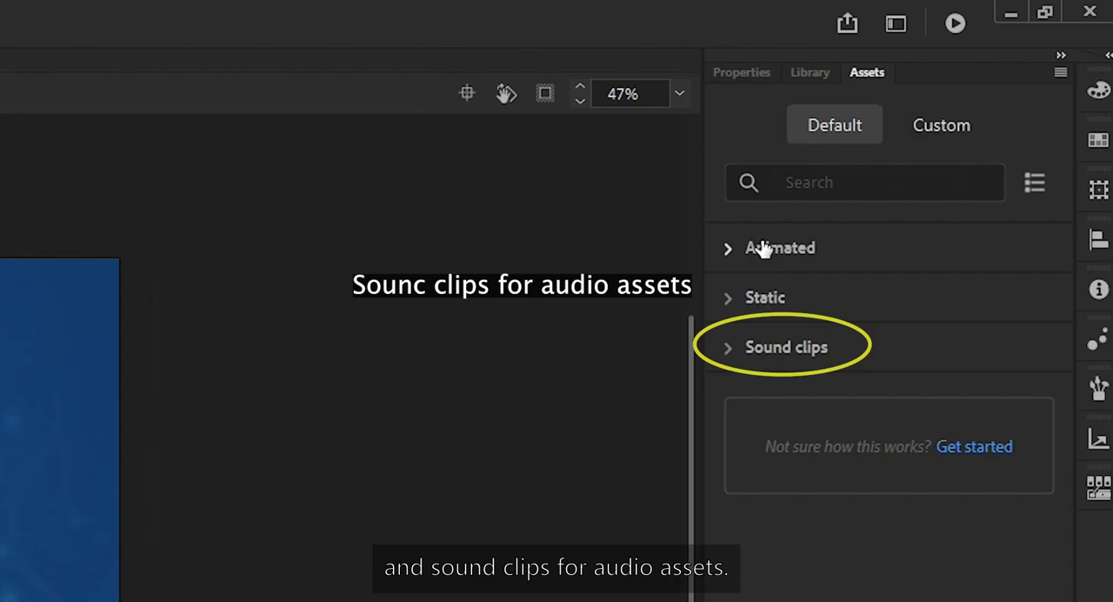
pyautogui.click(762, 249)
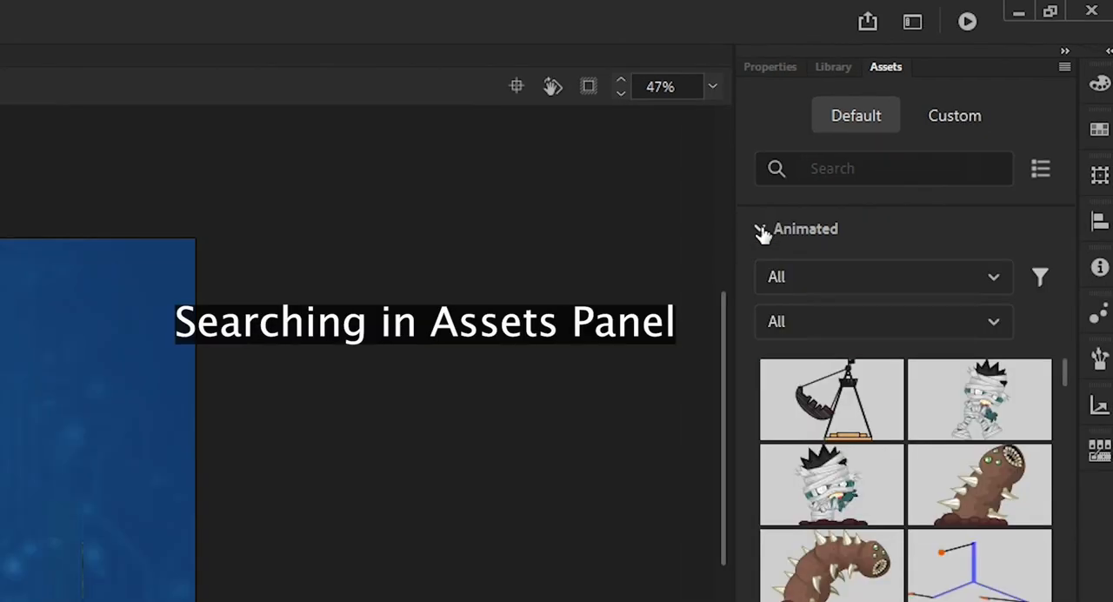
pyautogui.click(870, 168)
pyautogui.write('walk')
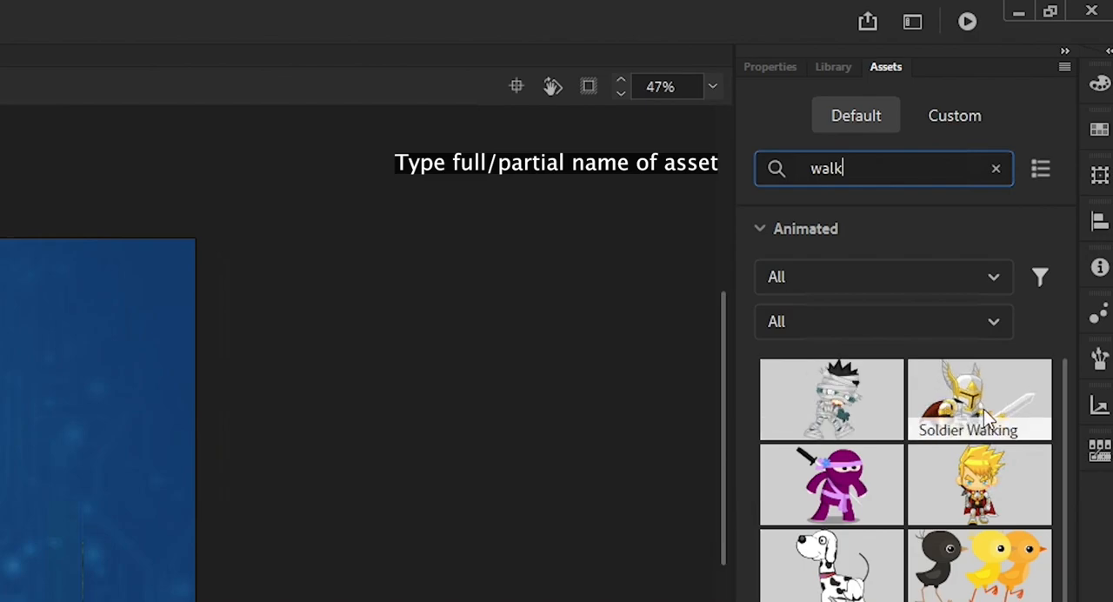
# Search the default assets for "background" and check the results in both the Static and Animated sections
pyautogui.doubleClick(831, 167)
pyautogui.write('bac')
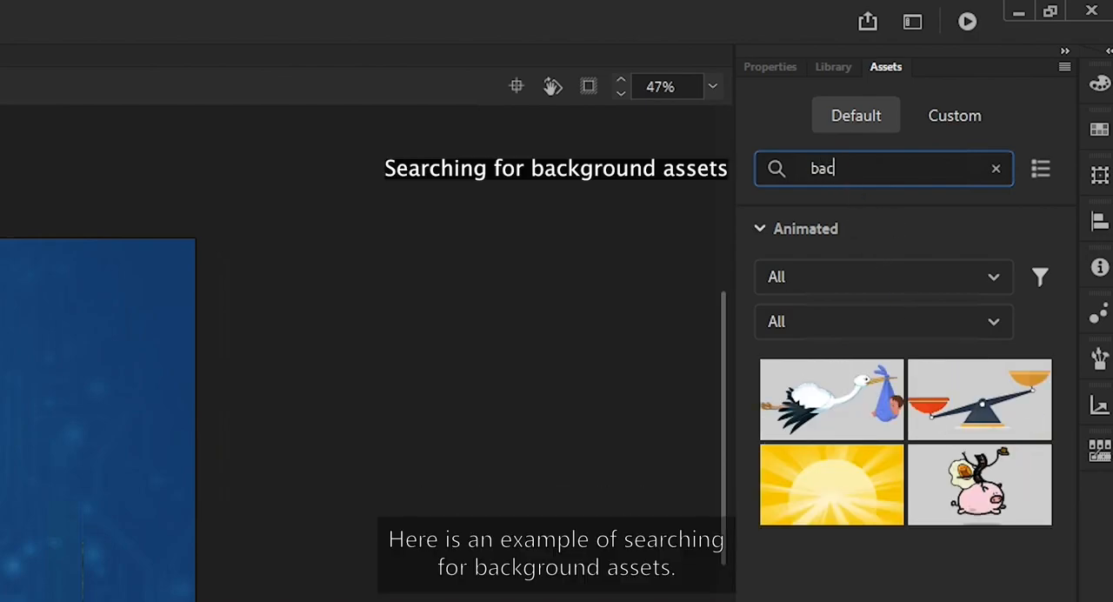
pyautogui.write('kground')
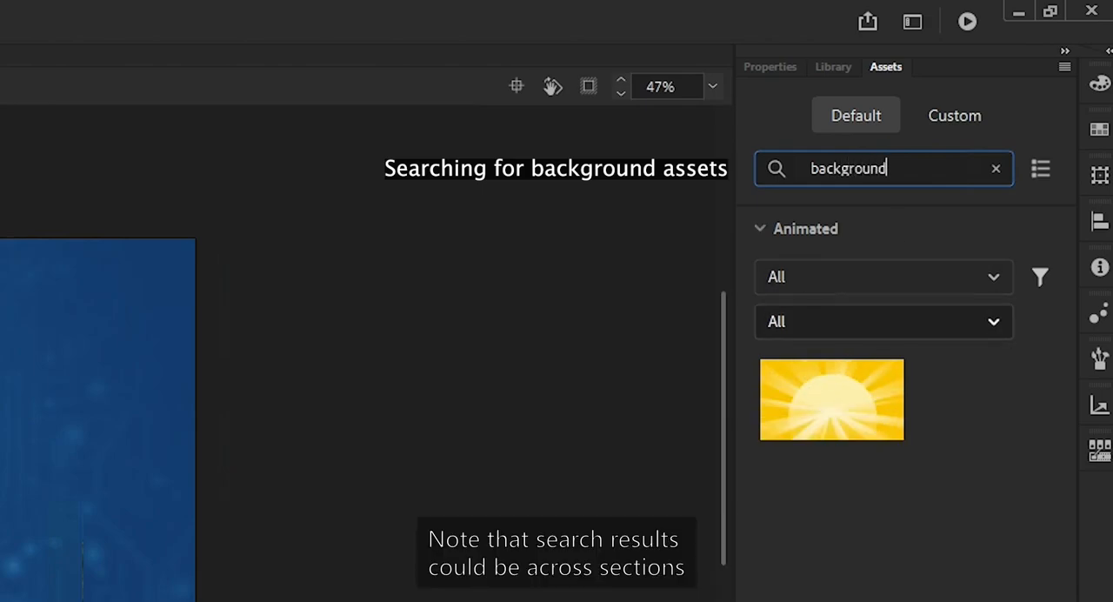
pyautogui.click(760, 600)
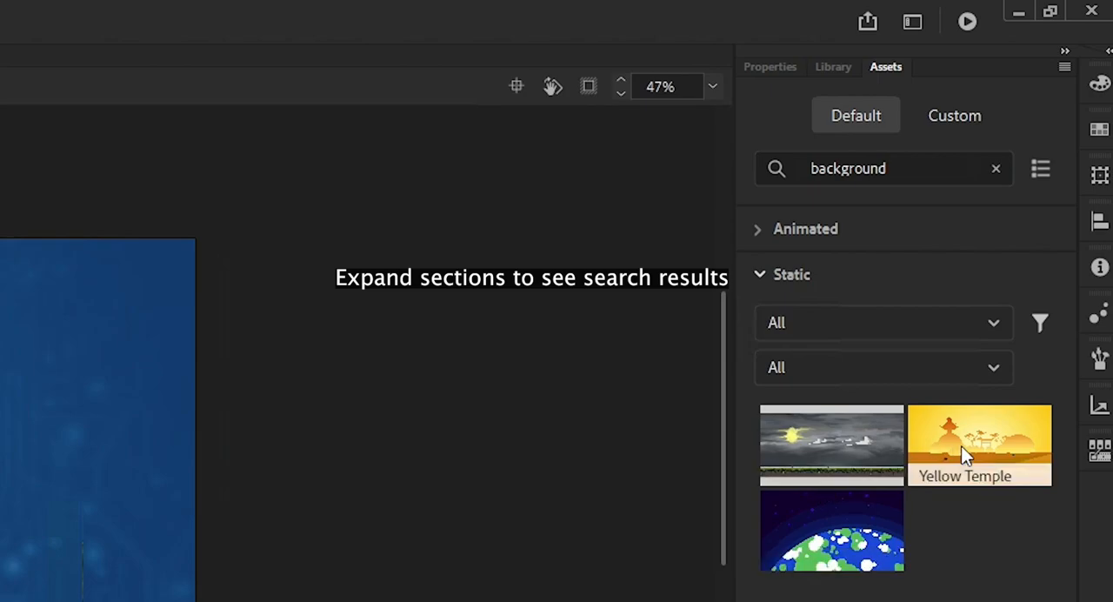
pyautogui.click(756, 229)
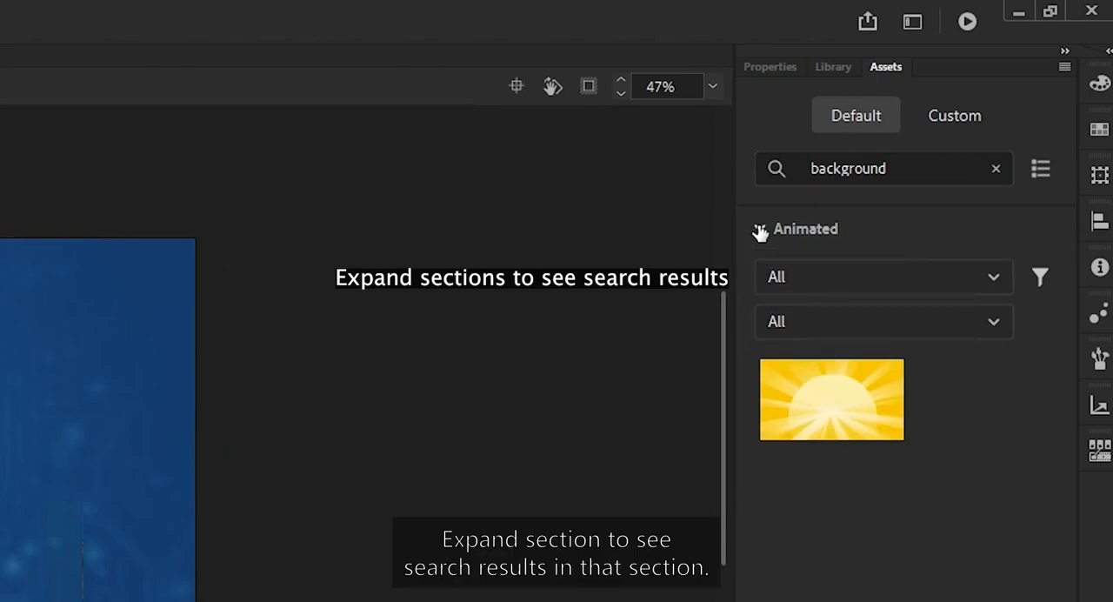
# Clear the asset search, and show the assets in list view before returning to grid view
pyautogui.doubleClick(849, 169)
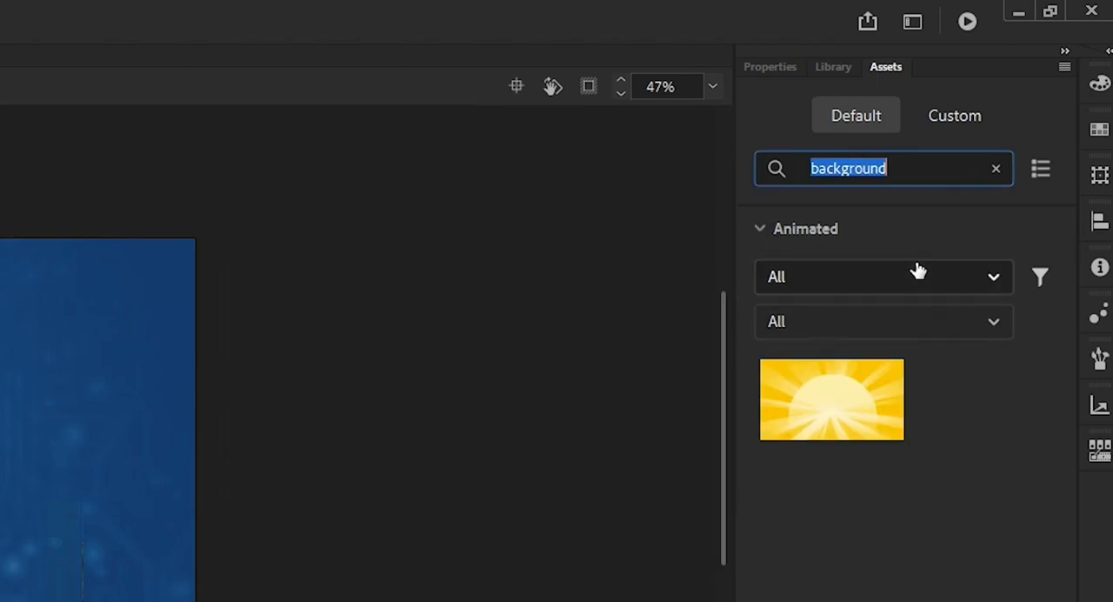
pyautogui.press('BackSpace')
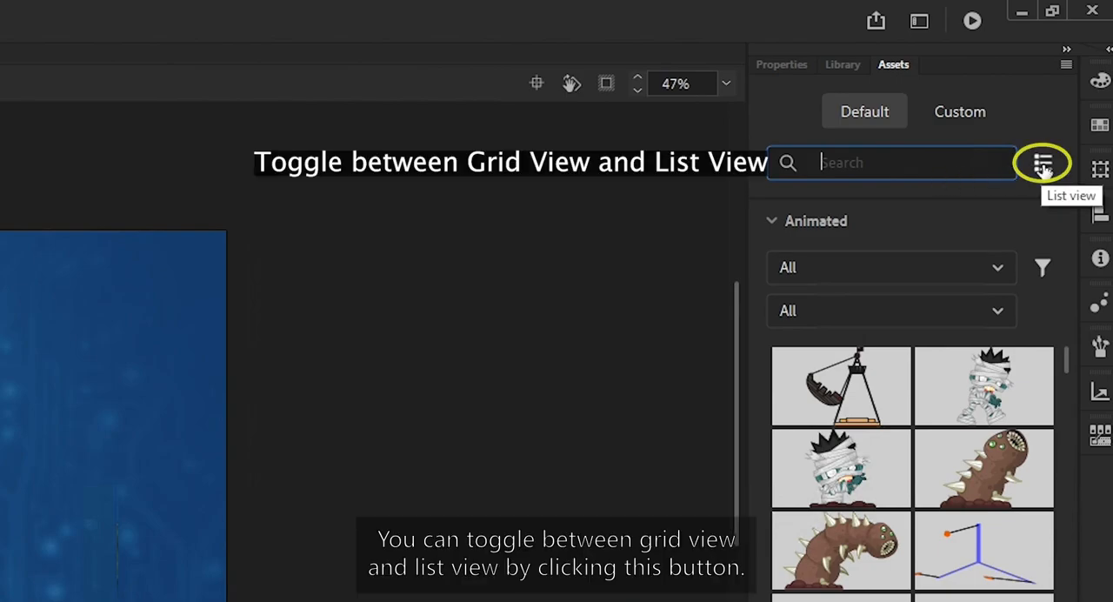
pyautogui.click(1044, 166)
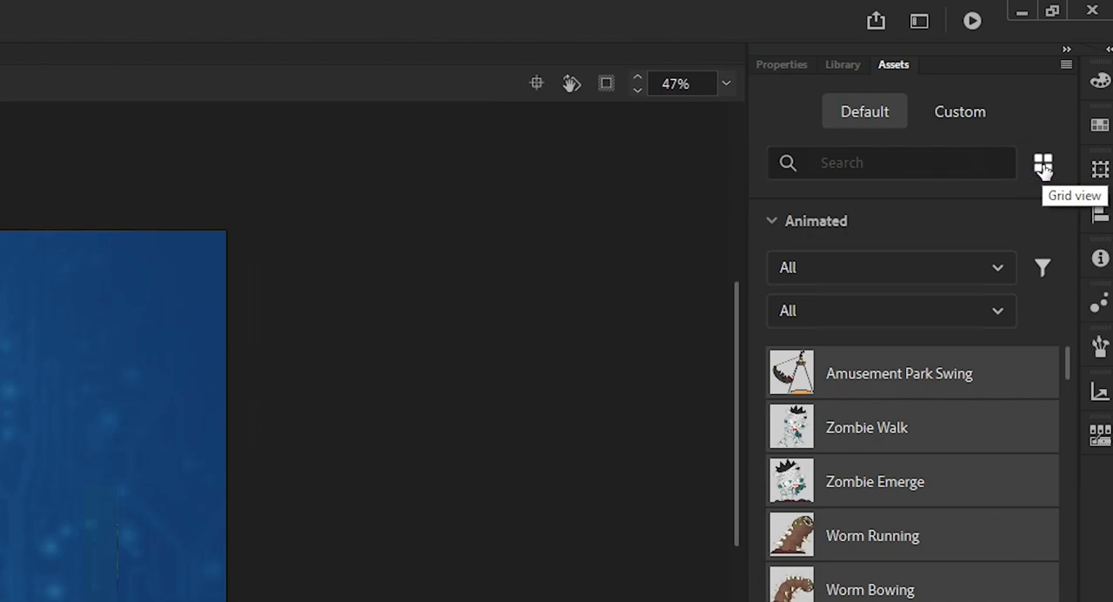
pyautogui.click(1044, 166)
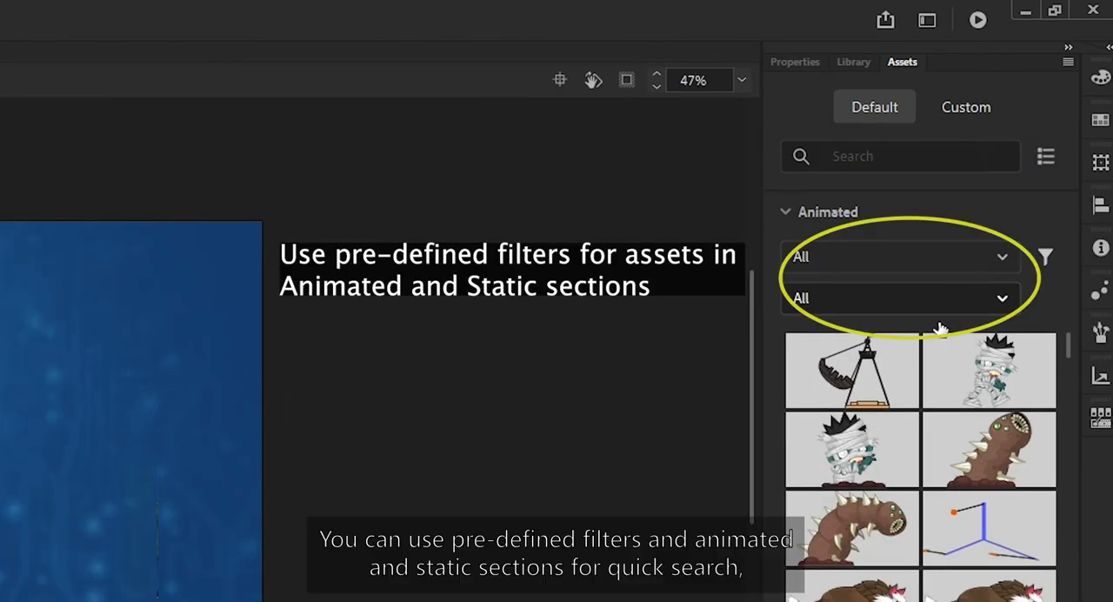
# Filter the animated assets by Characters, Props and Backgrounds in turn, and reset the main filter to All
pyautogui.click(837, 257)
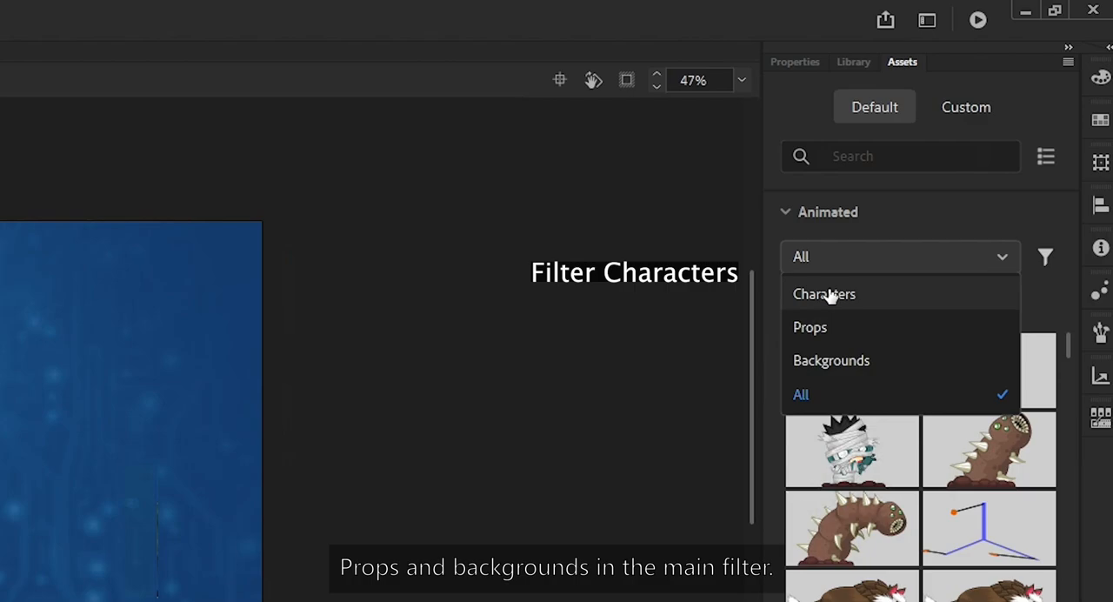
pyautogui.click(825, 296)
pyautogui.click(852, 266)
pyautogui.click(833, 329)
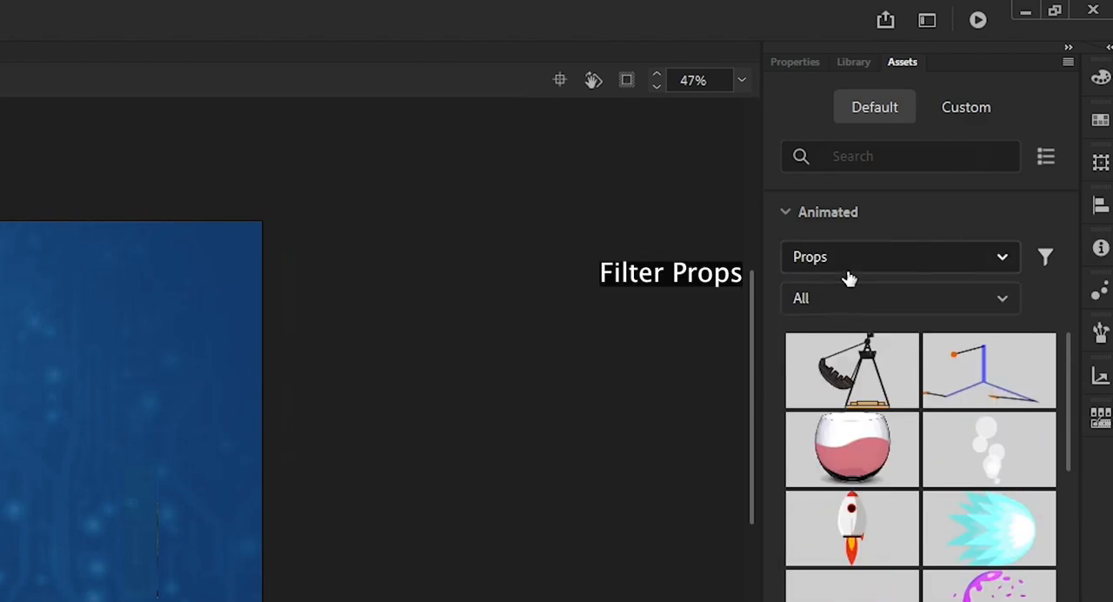
pyautogui.click(852, 266)
pyautogui.click(830, 360)
pyautogui.click(845, 259)
pyautogui.click(834, 392)
pyautogui.click(839, 302)
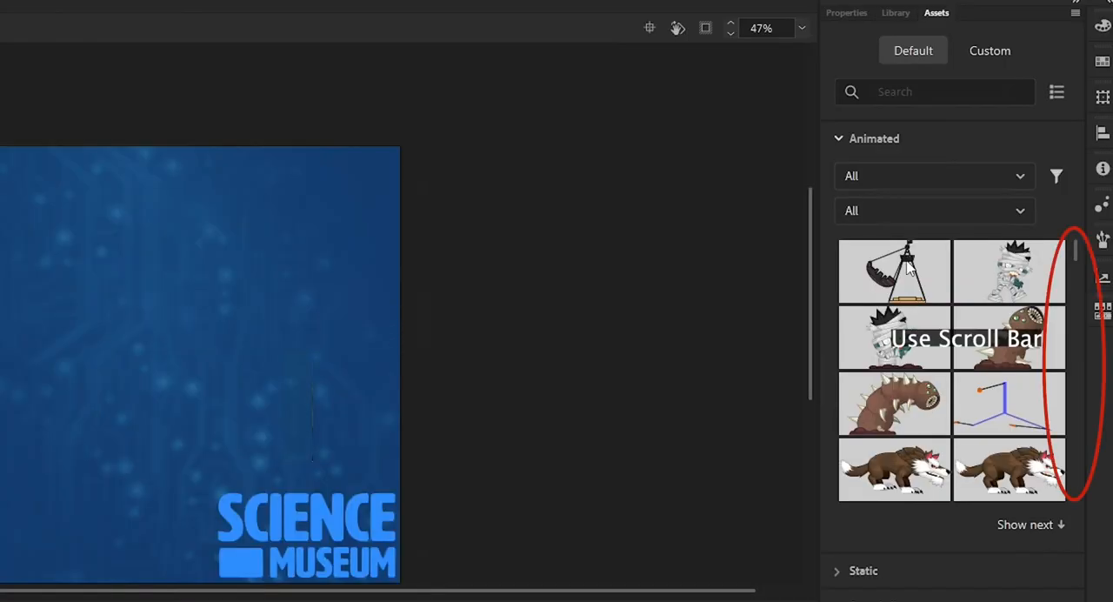
# Browse the animated assets through to the end of the collection and return to its beginning
pyautogui.moveTo(1079, 254)
pyautogui.mouseDown()
pyautogui.moveTo(1074, 305)
pyautogui.moveTo(1075, 239)
pyautogui.mouseUp()
pyautogui.click(1026, 527)
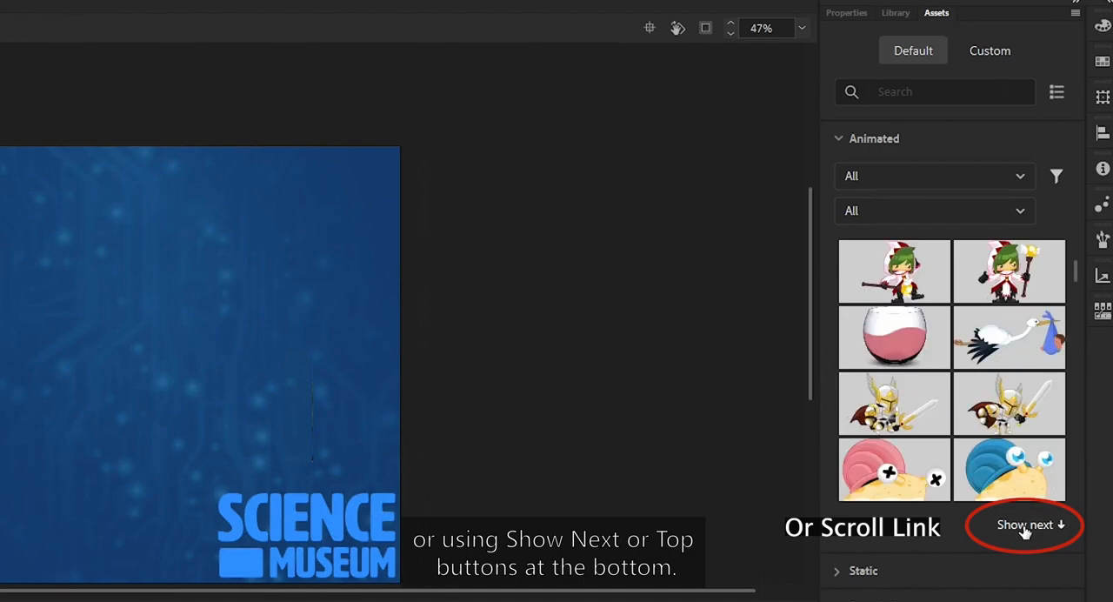
pyautogui.click(1026, 527)
pyautogui.click(1026, 527)
pyautogui.click(1026, 527)
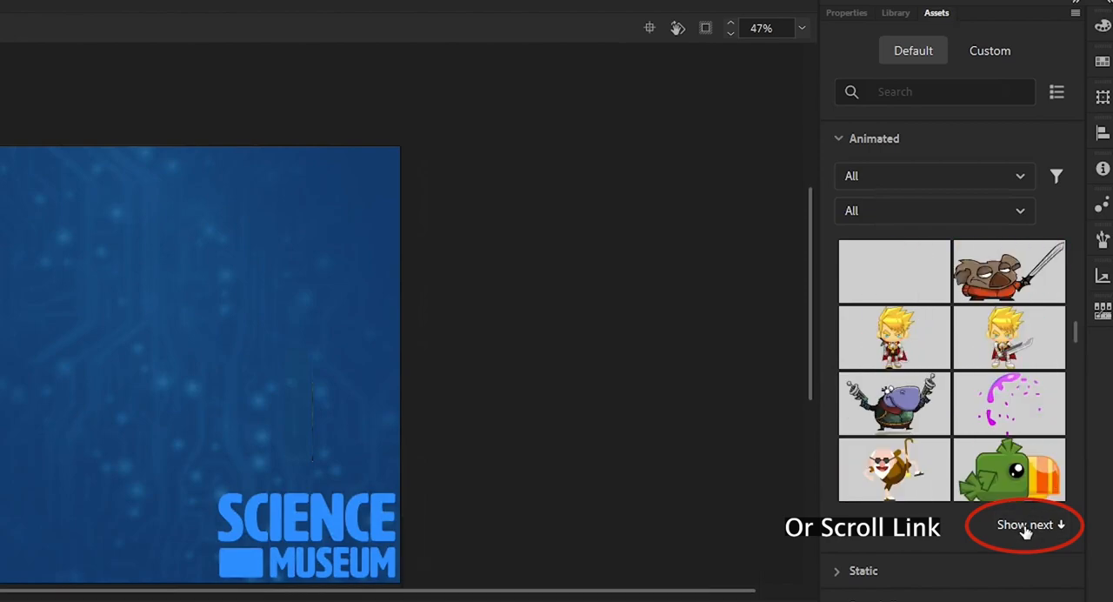
pyautogui.moveTo(1076, 333); pyautogui.dragTo(1077, 496)
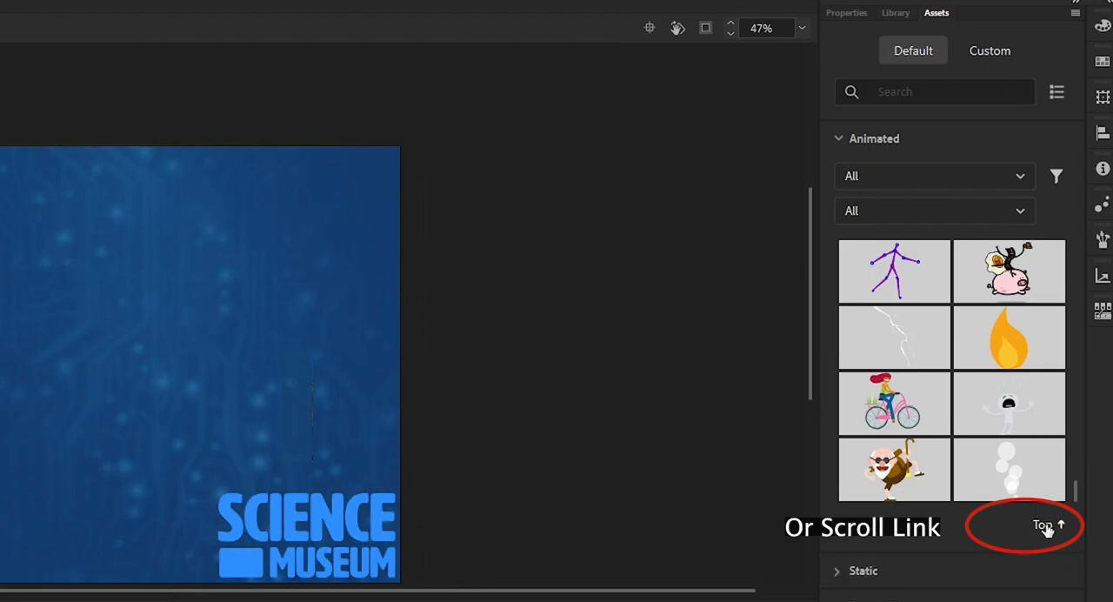
pyautogui.click(1044, 527)
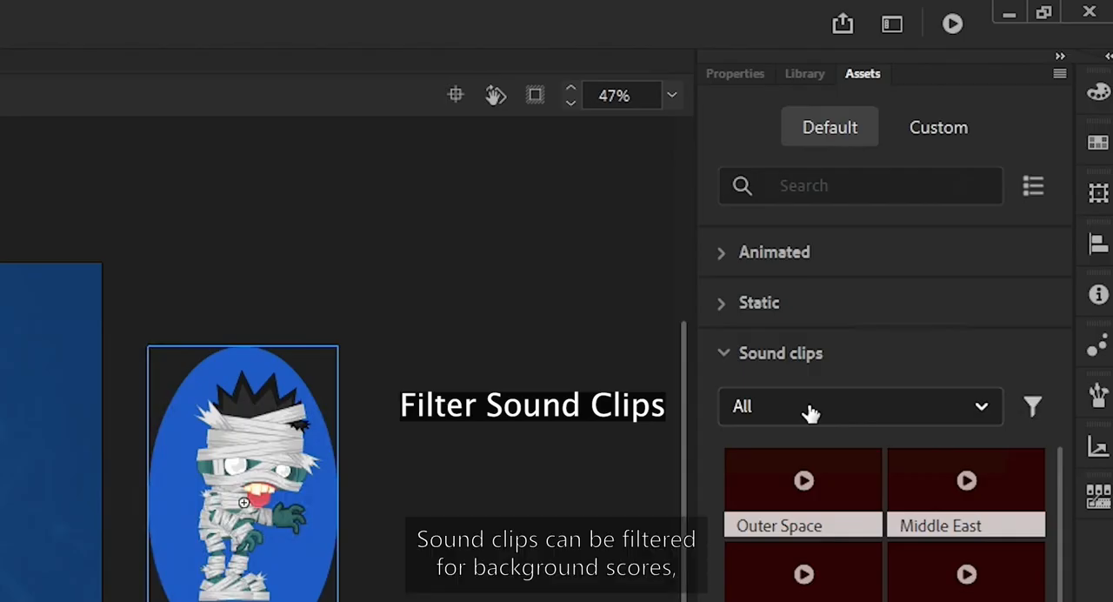
# Check the filter options for sound clips, and play and stop the preview of the Outer Space clip
pyautogui.click(810, 412)
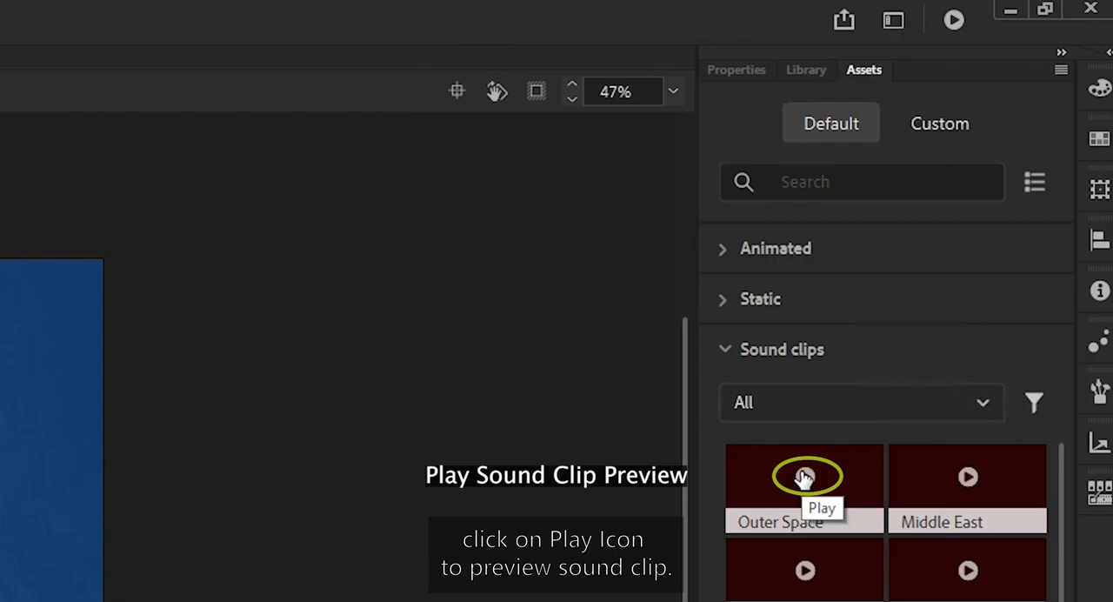
pyautogui.click(805, 477)
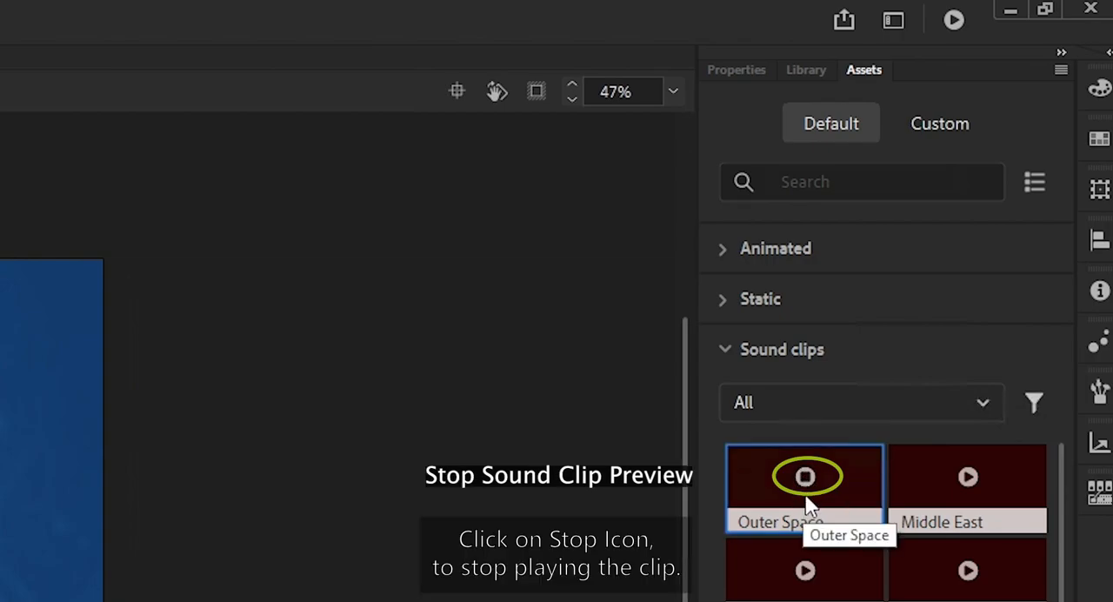
pyautogui.click(806, 477)
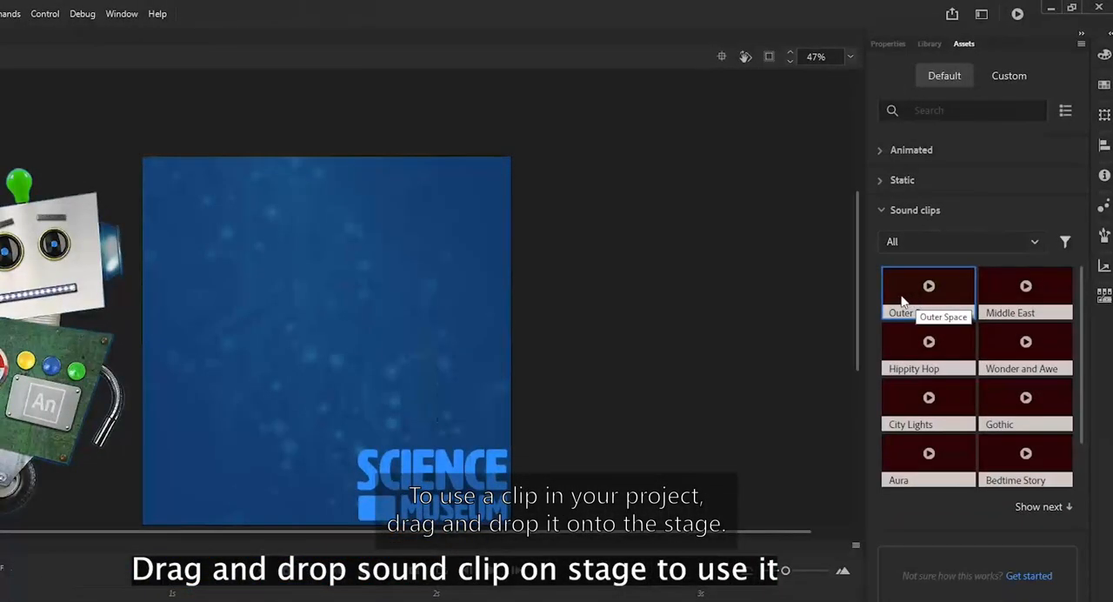
# Add the Outer Space sound clip to the stage
pyautogui.moveTo(756, 492); pyautogui.dragTo(319, 384)
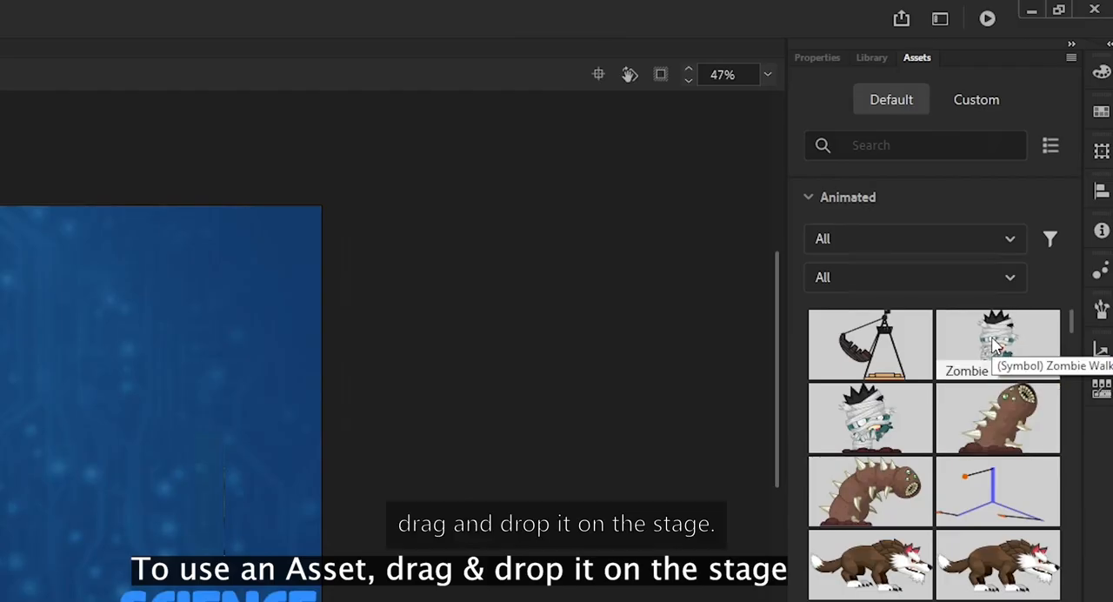
pyautogui.moveTo(994, 345); pyautogui.dragTo(616, 285)
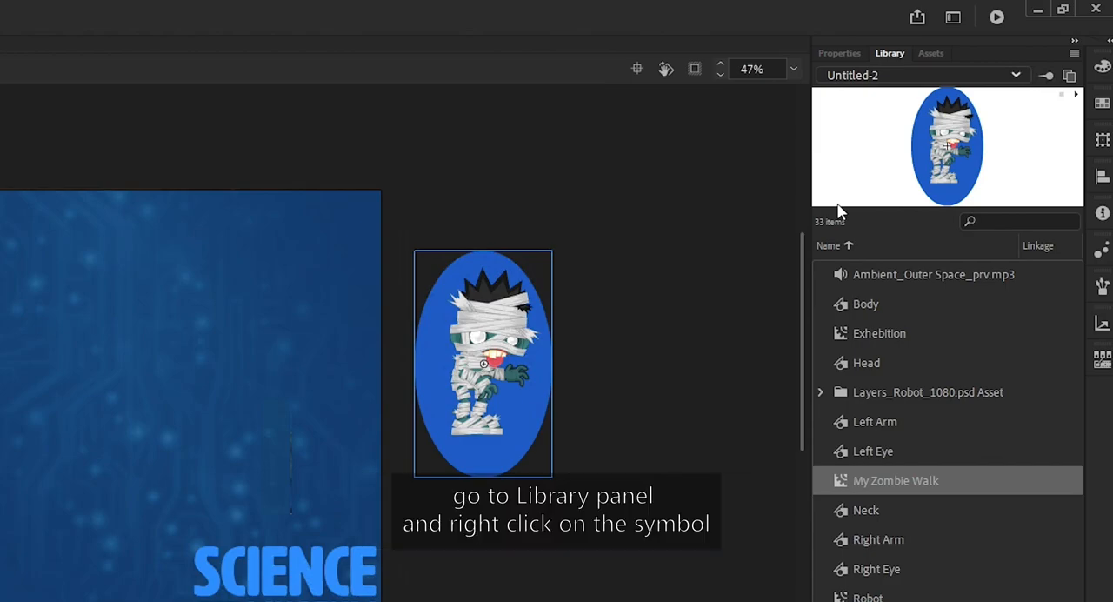
# Save the My Zombie Walk library symbol as a custom animated asset that includes its objects and motion
pyautogui.rightClick(882, 482)
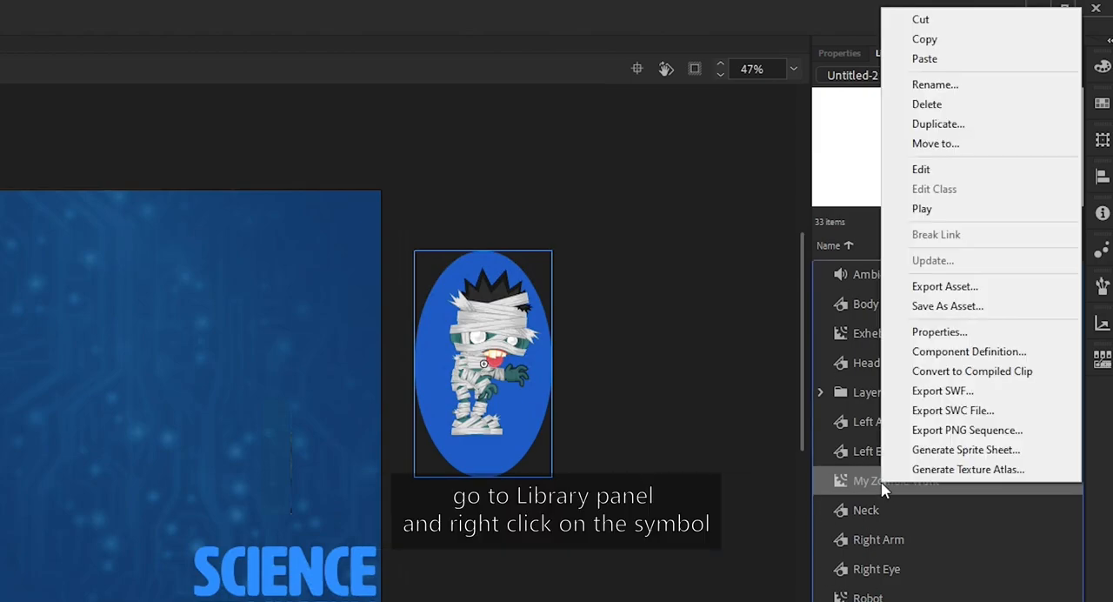
pyautogui.click(922, 309)
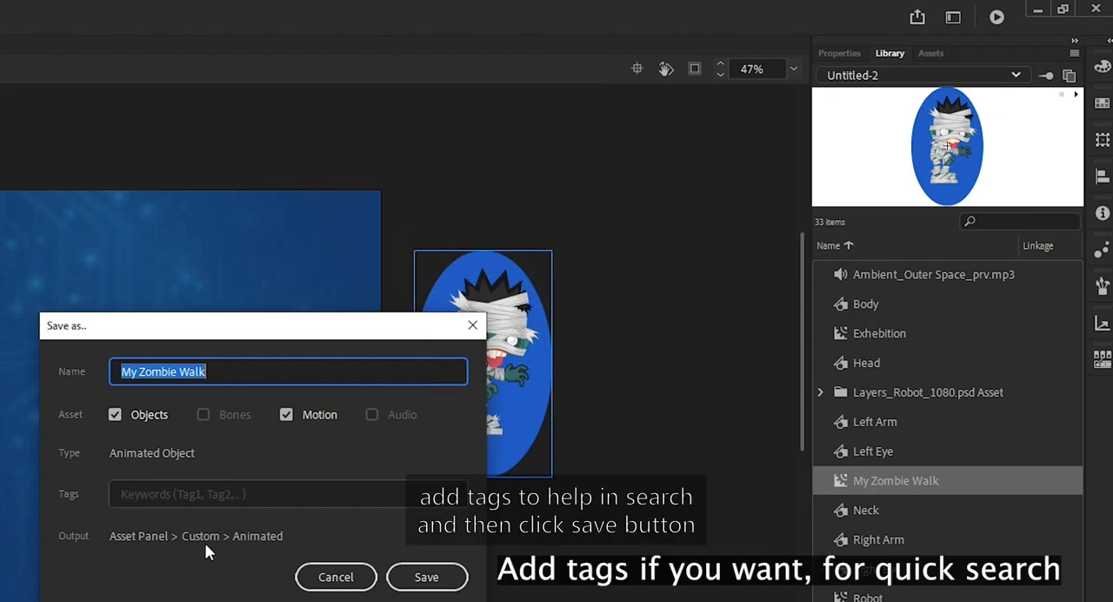
pyautogui.click(431, 578)
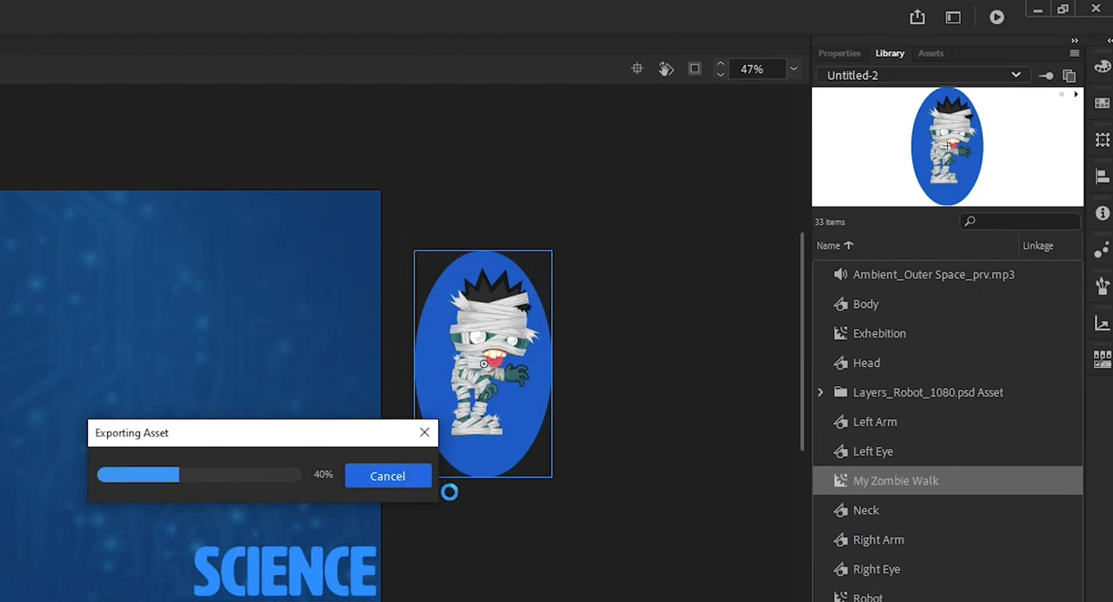
# Delete My Zombie Walk from the custom animated assets, and open the import of assets from a file
pyautogui.click(932, 53)
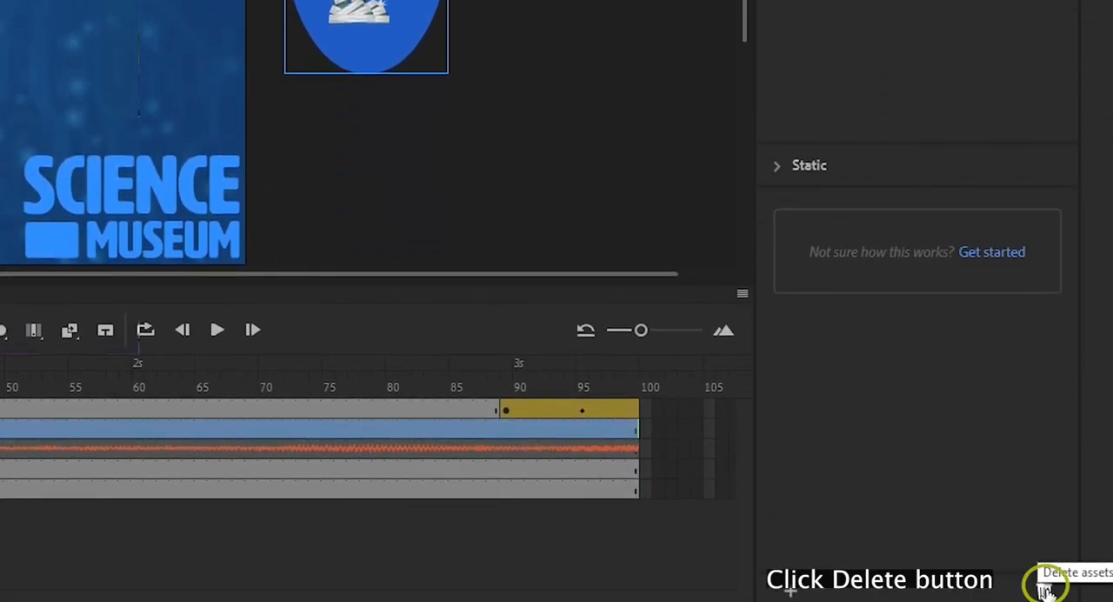
pyautogui.click(1046, 591)
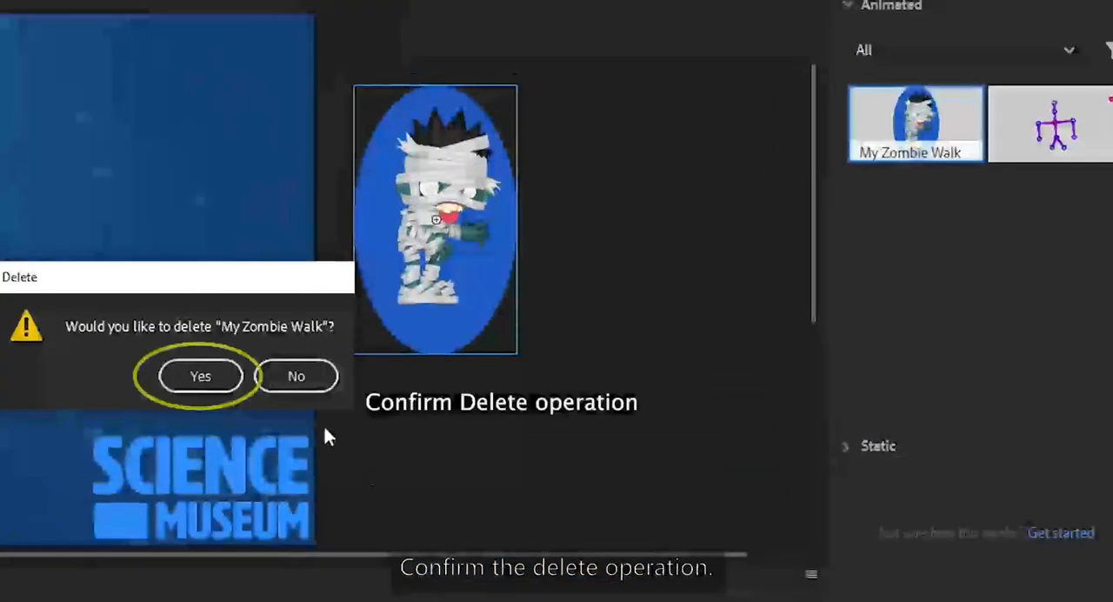
pyautogui.click(201, 376)
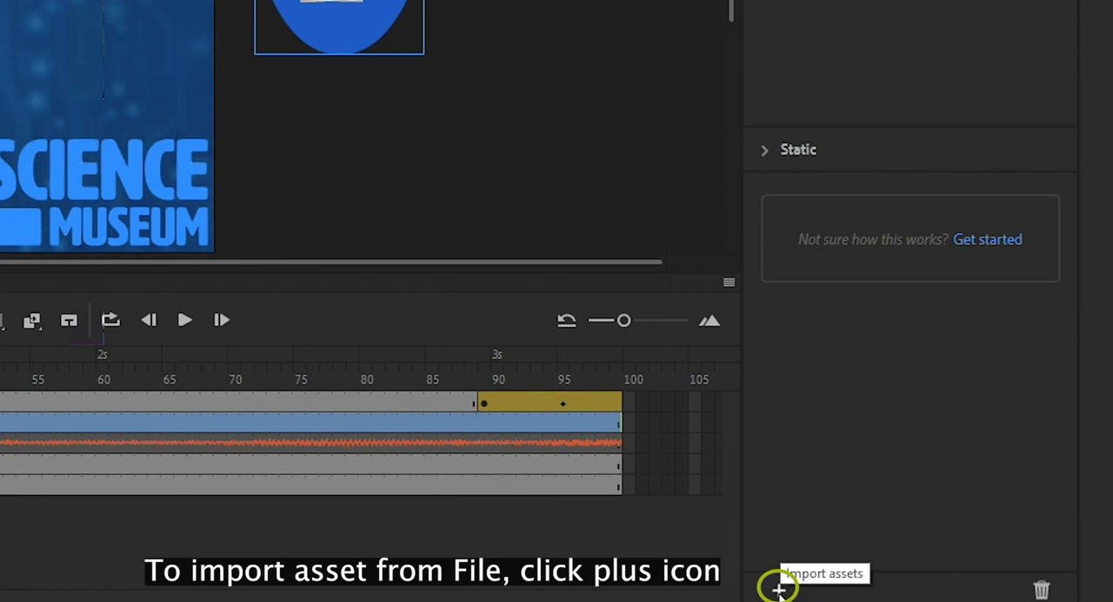
pyautogui.click(779, 589)
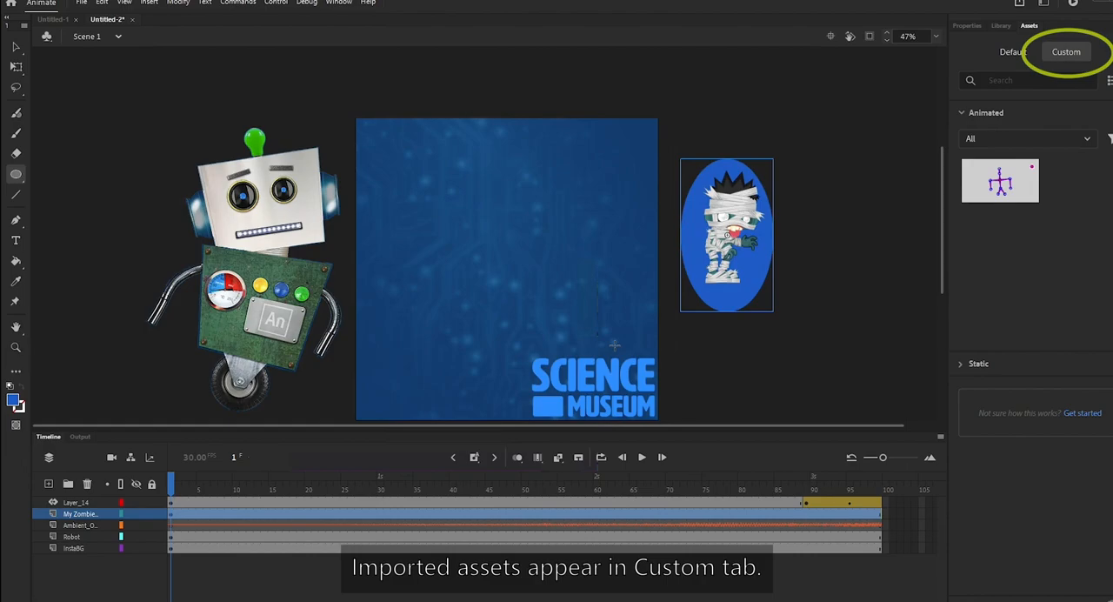
# Return to the default assets, download the additional assets and browse the animated ones
pyautogui.click(1007, 57)
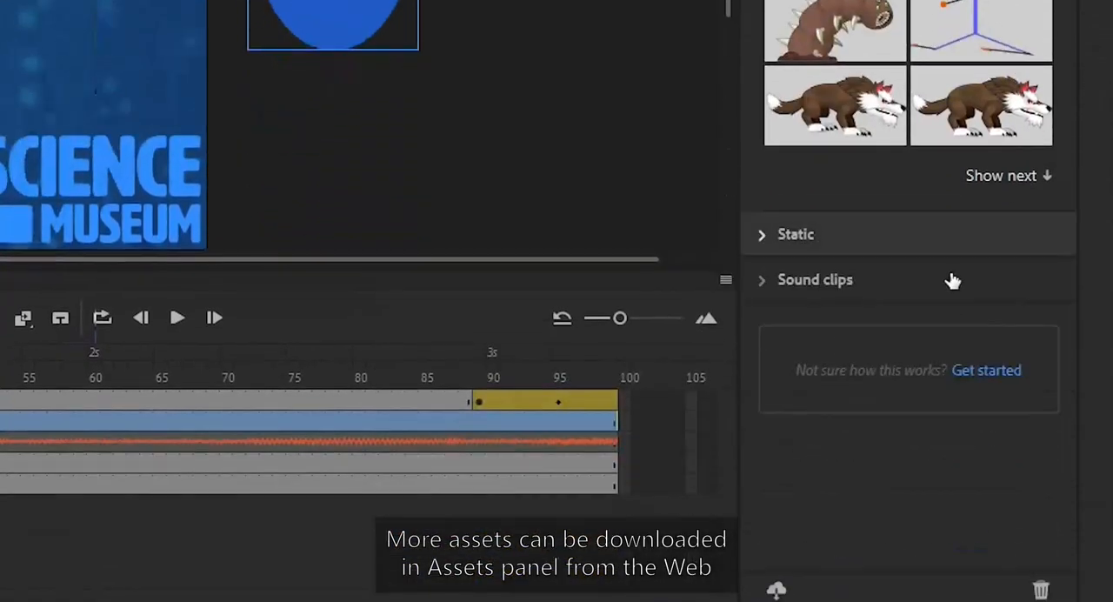
pyautogui.click(775, 590)
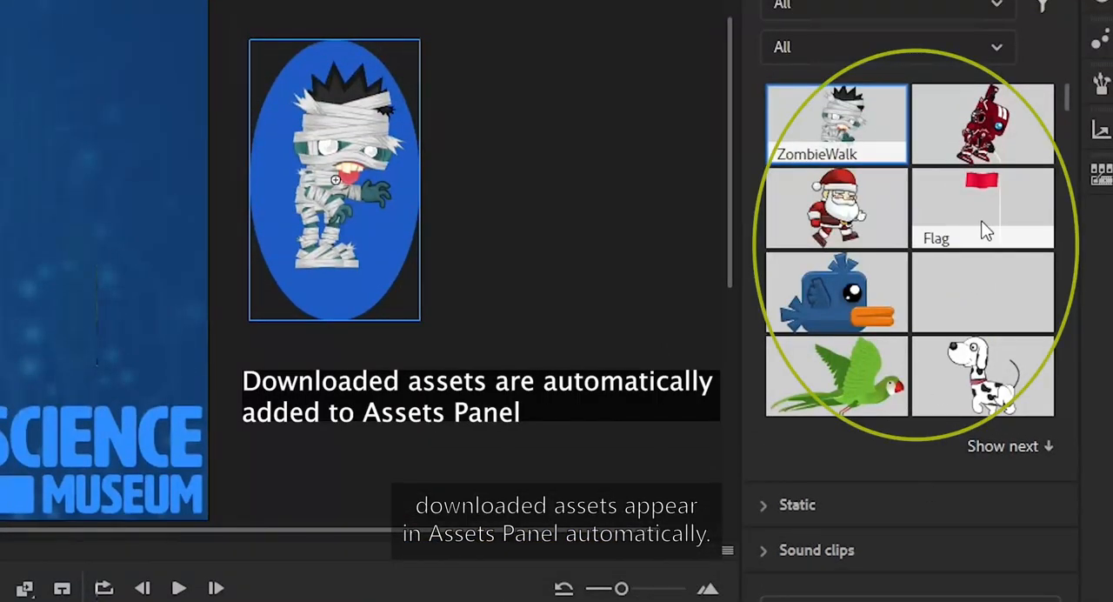
pyautogui.scroll(-10, 981, 228)
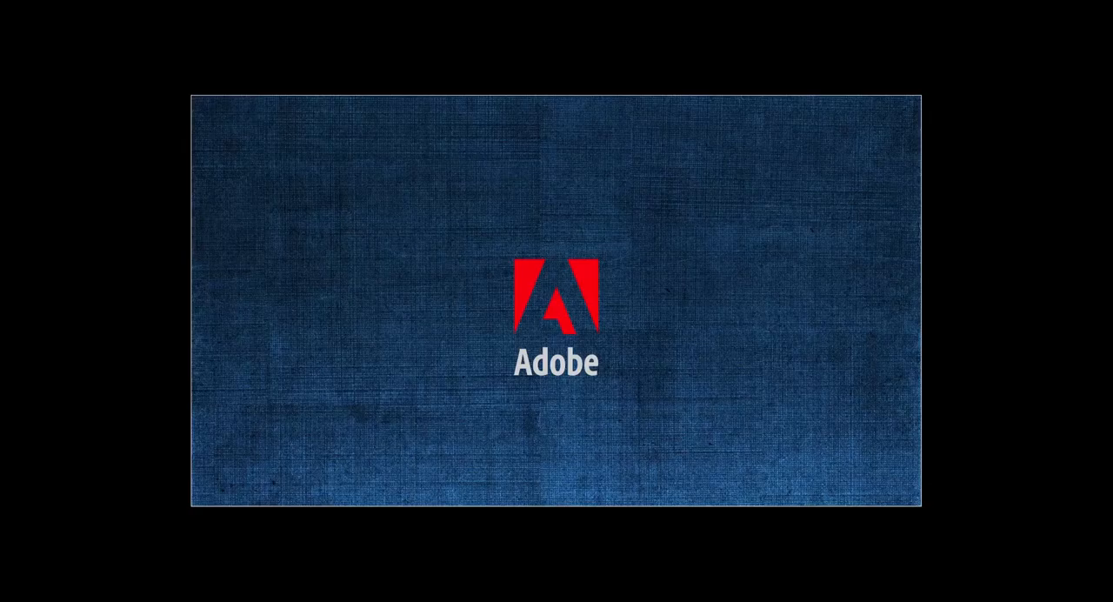